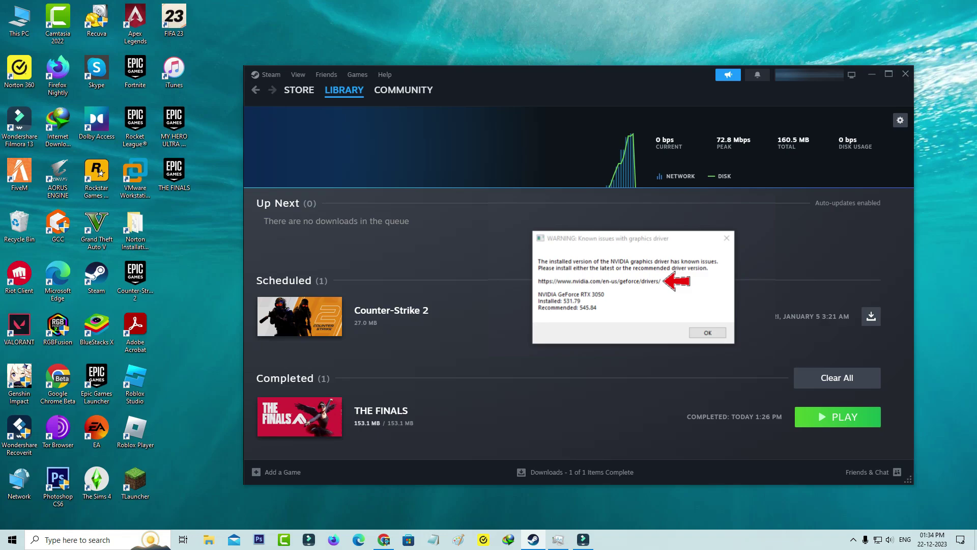
- Put the NVIDIA drivers URL from Steam's warning into a new Edge tab's address bar
{"action": "type", "text": "https://www.nvidia.com/en-us/geforce/drivers/"}
- Load the nvidia.com/en-us/geforce/drivers page in Edge
{"action": "key", "text": "Return"}
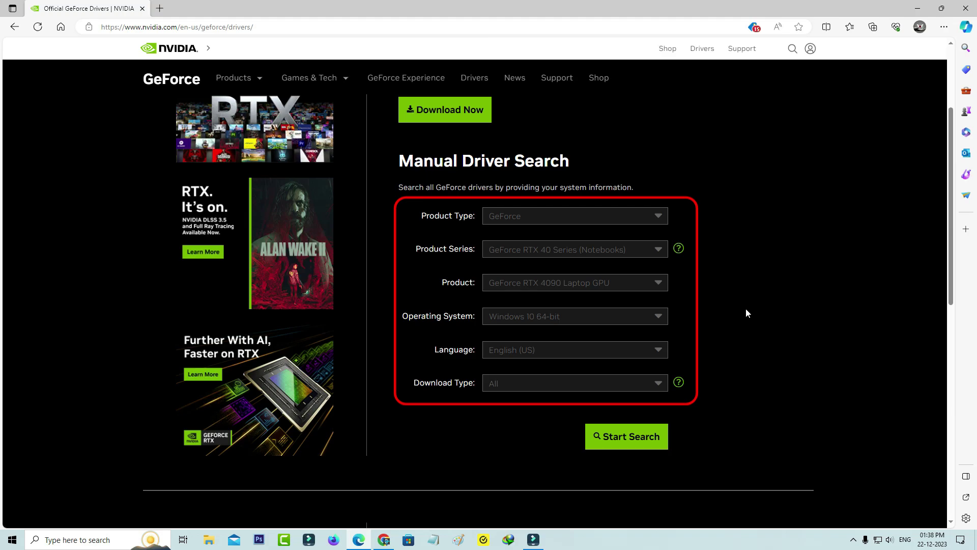
- Select product type GeForce, series GeForce RTX 30 Series and product GeForce RTX 3050
{"action": "left_click", "coordinate": [588, 217]}
{"action": "left_click", "coordinate": [568, 232]}
{"action": "left_click", "coordinate": [568, 249]}
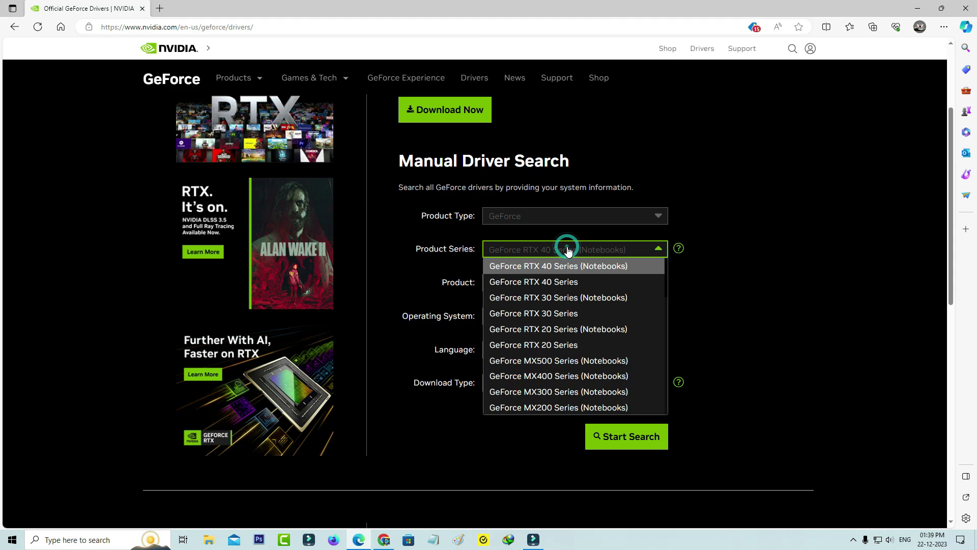
{"action": "left_click", "coordinate": [561, 313]}
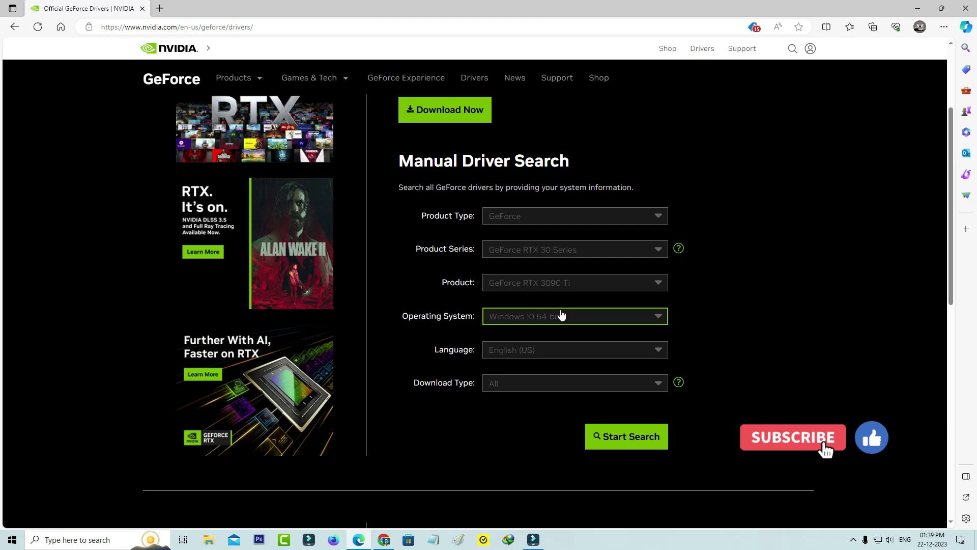
{"action": "left_click", "coordinate": [544, 284]}
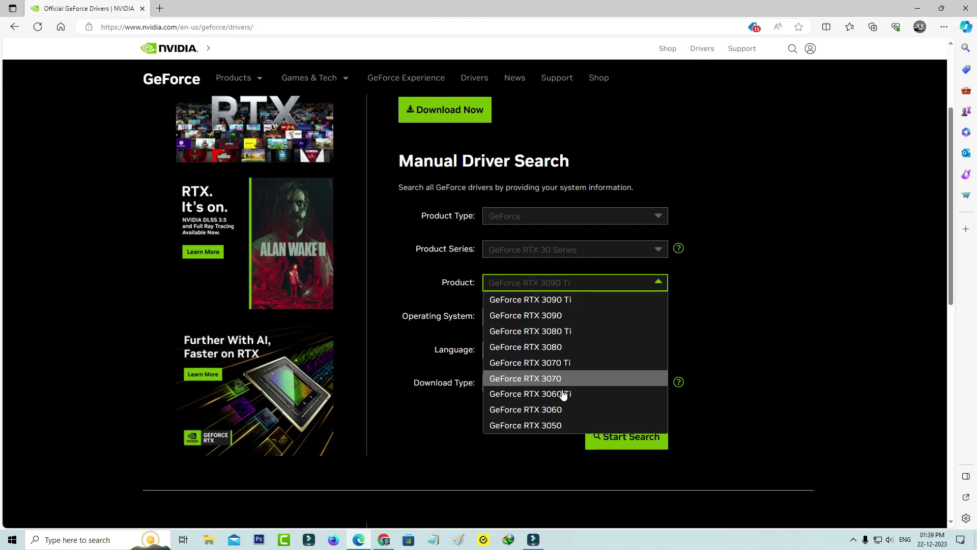
{"action": "left_click", "coordinate": [565, 425]}
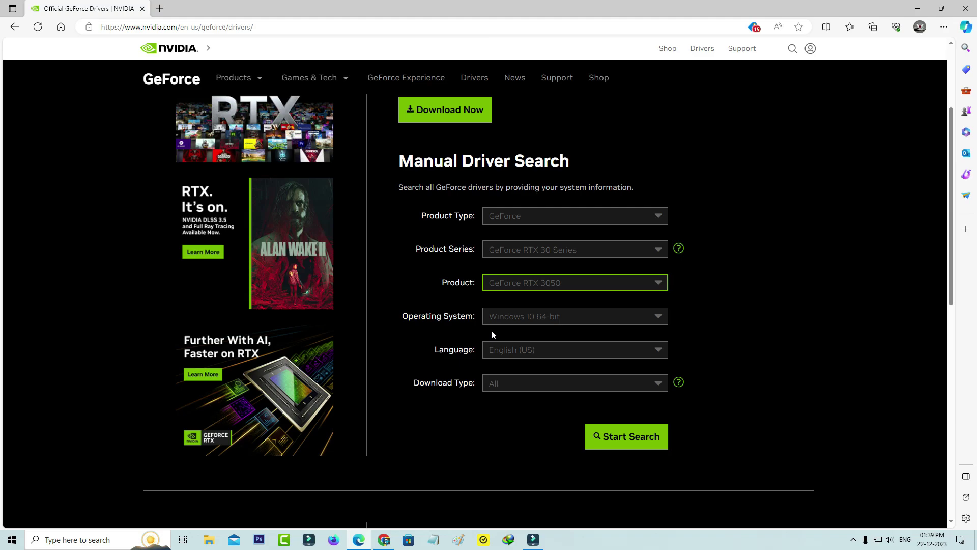
- Choose Windows 10 64-bit, English (US) and download type All, then start the search
{"action": "left_click", "coordinate": [529, 316]}
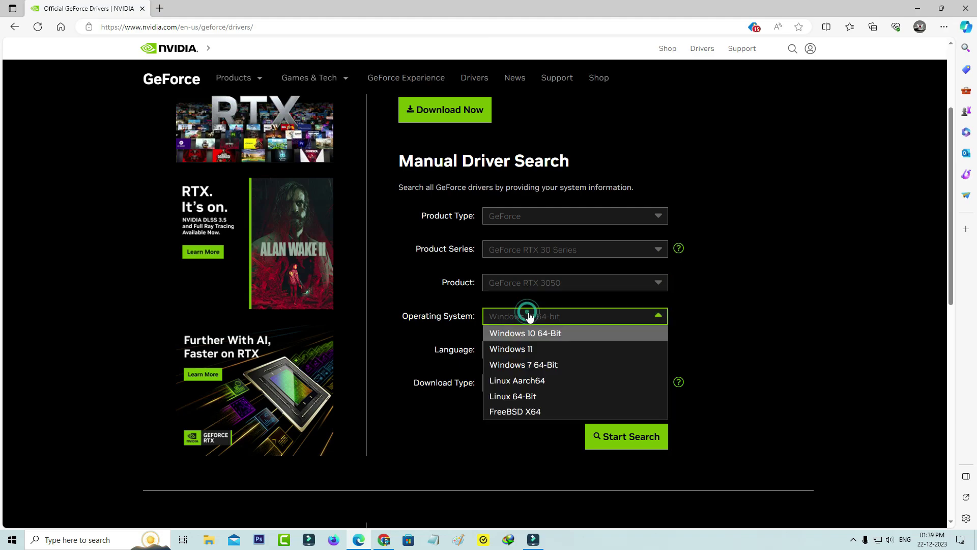
{"action": "left_click", "coordinate": [536, 332]}
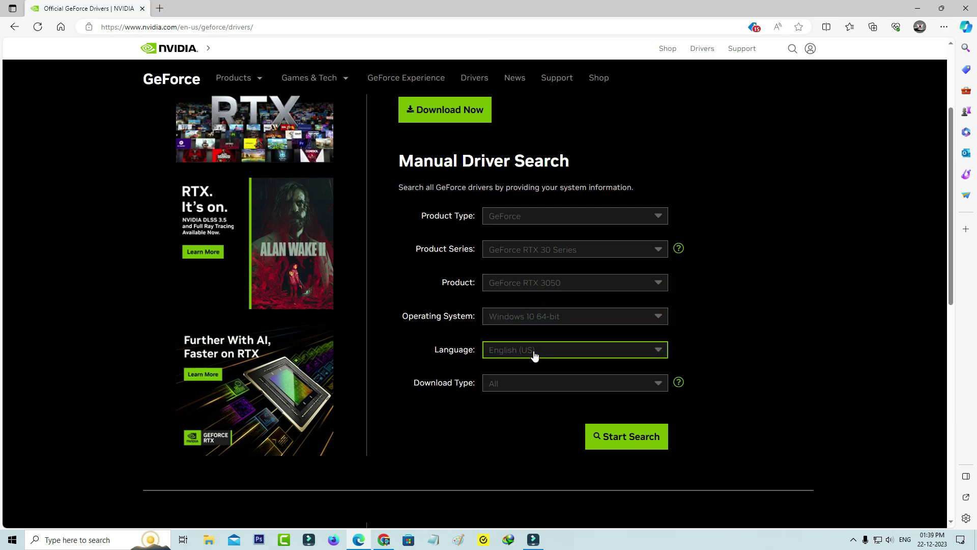
{"action": "left_click", "coordinate": [533, 351]}
{"action": "left_click", "coordinate": [532, 366]}
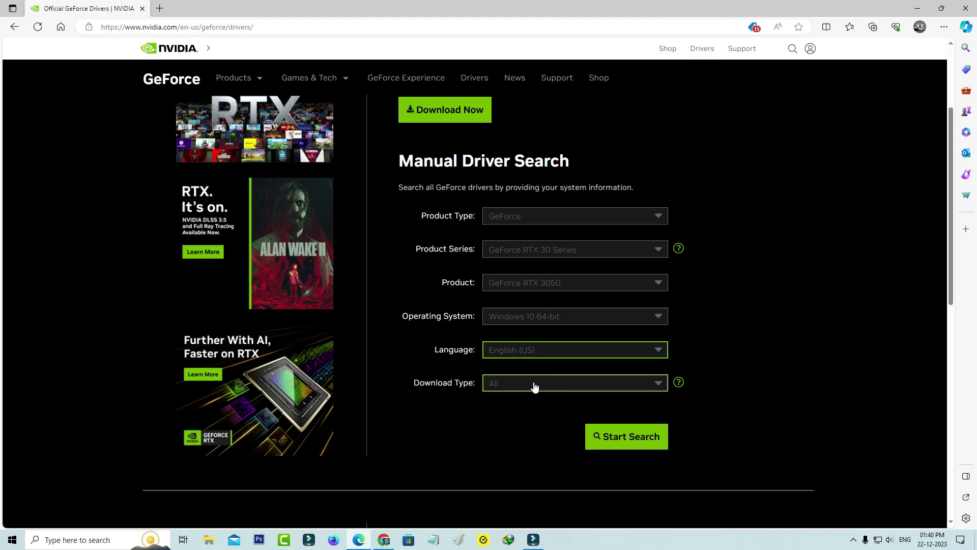
{"action": "left_click", "coordinate": [533, 385]}
{"action": "left_click", "coordinate": [524, 400]}
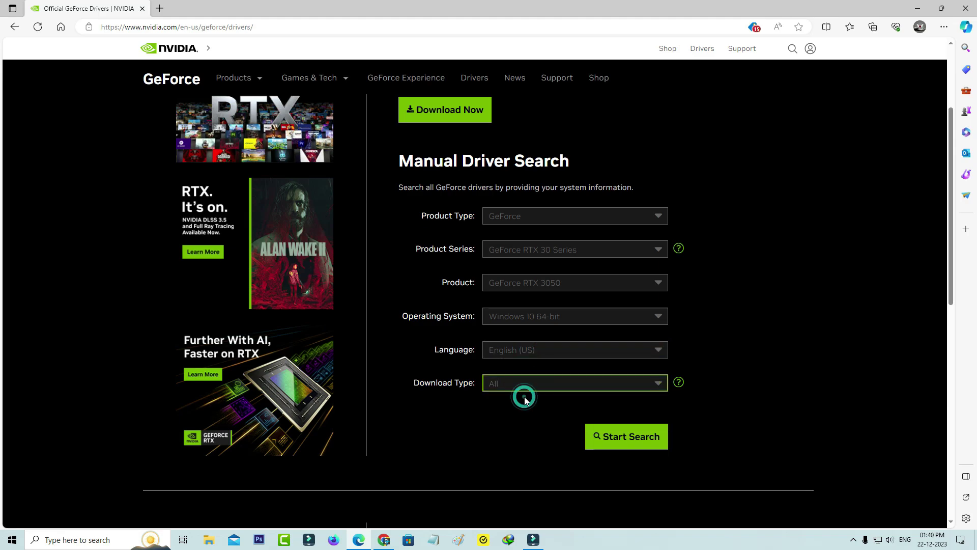
{"action": "left_click", "coordinate": [648, 442]}
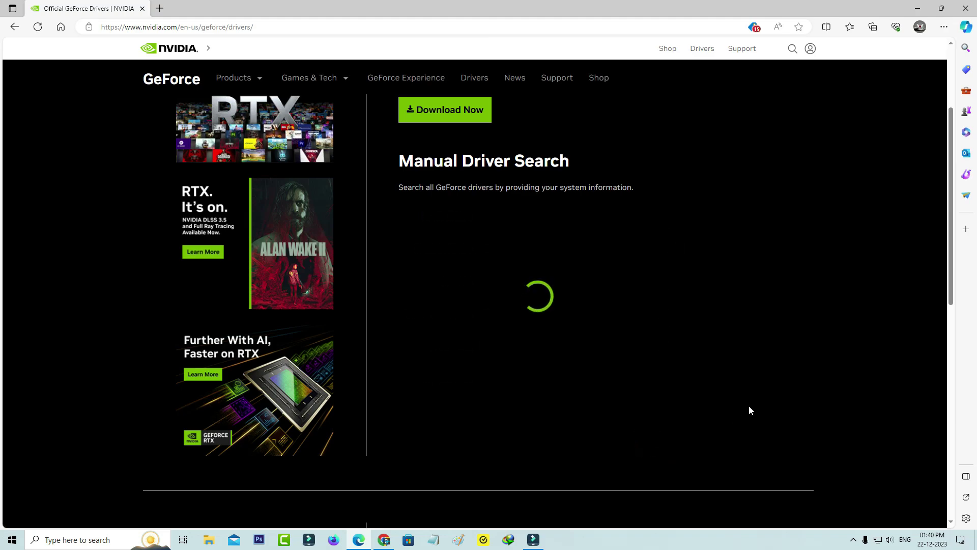
{"action": "scroll", "coordinate": [723, 268], "scroll_direction": "down", "scroll_amount": 2}
{"action": "scroll", "coordinate": [724, 268], "scroll_direction": "down", "scroll_amount": 3}
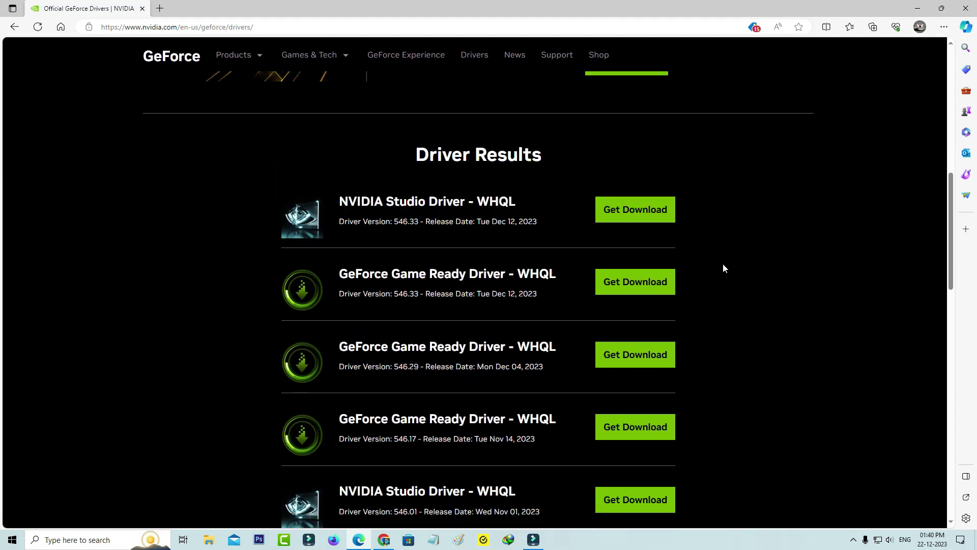